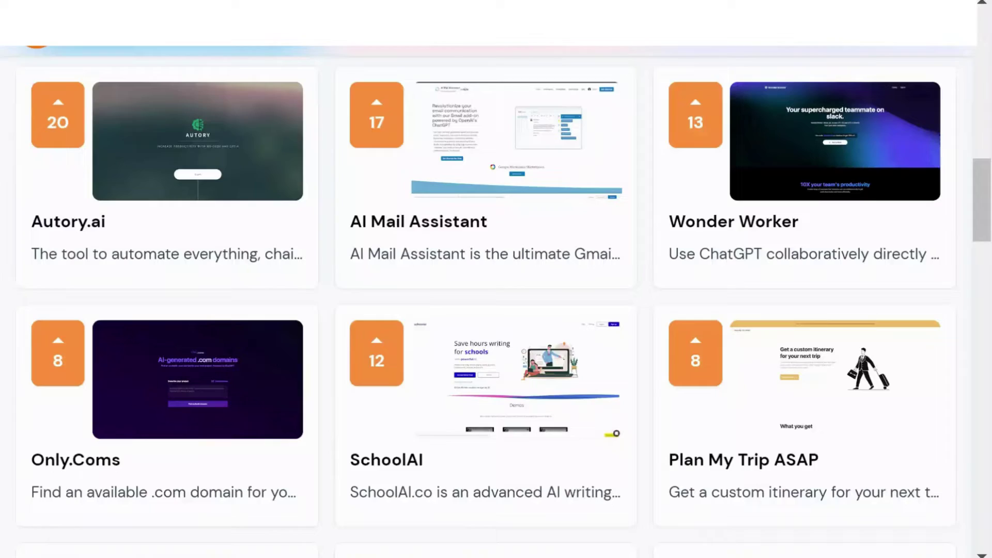
- Upload the video to vidyo.ai, choose Portrait (9:16), and continue to caption templates
drag(985, 191, 989, 352)
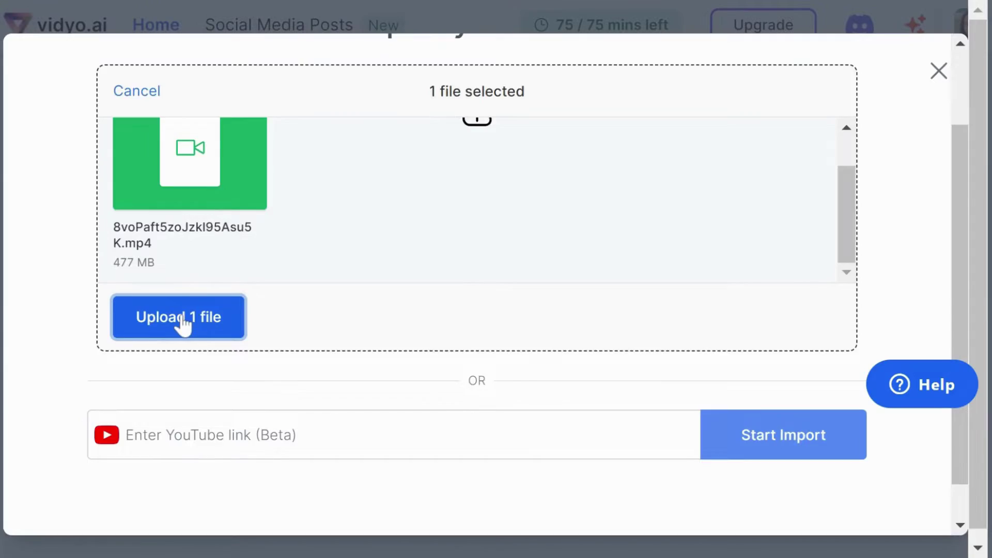
click(182, 317)
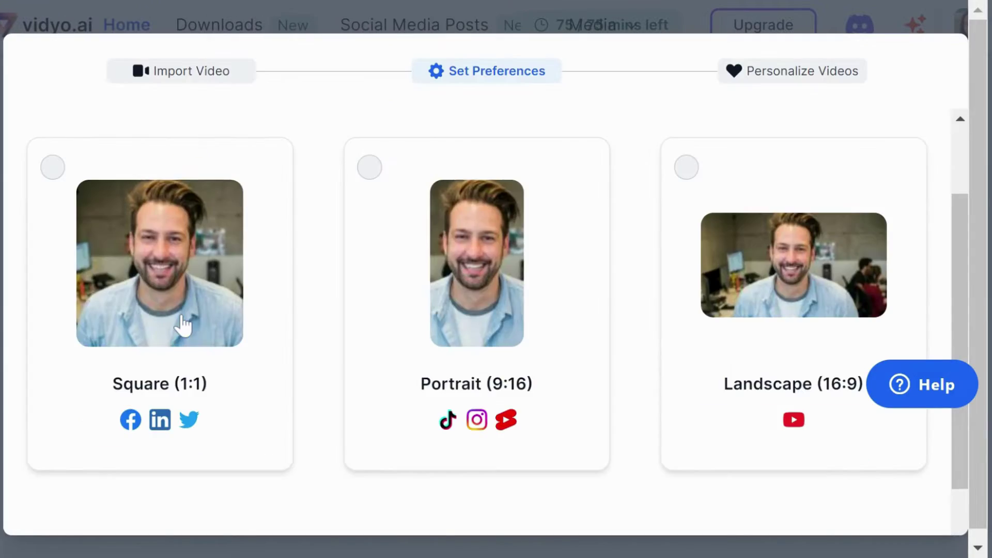
click(499, 304)
scroll(542, 403, down, 3)
click(594, 502)
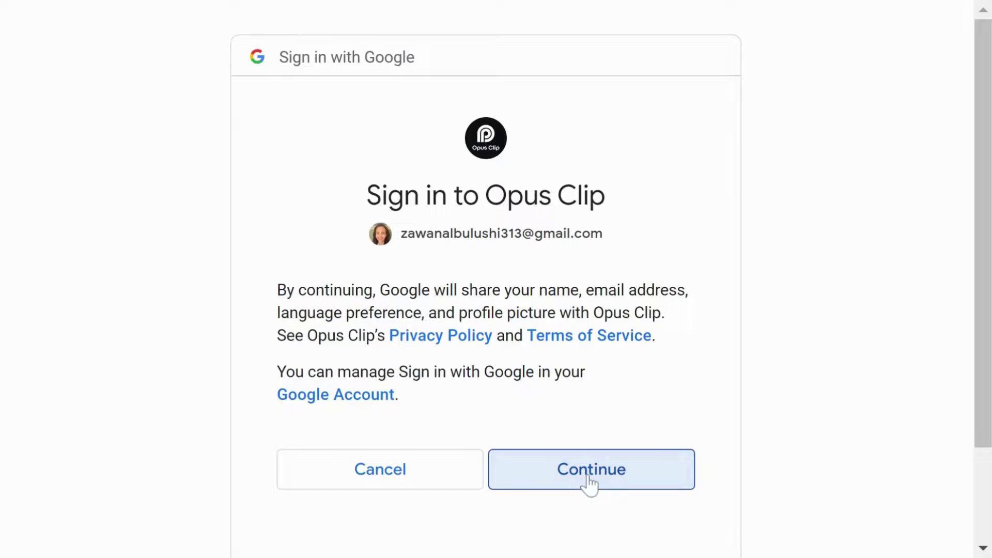
- Finish the Google sign-in to OpusClip and upload the long MP4 video
click(589, 482)
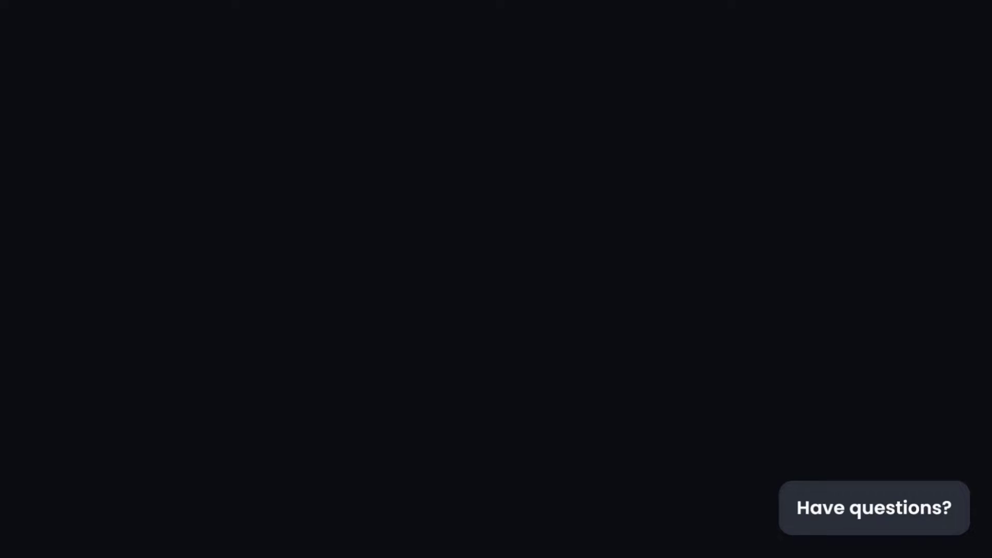
click(504, 413)
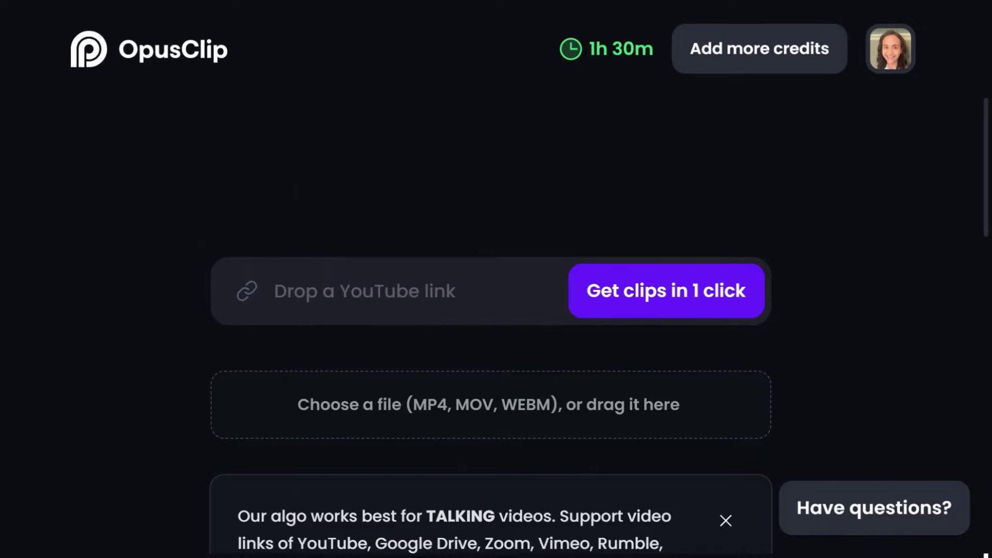
scroll(968, 312, down, 3)
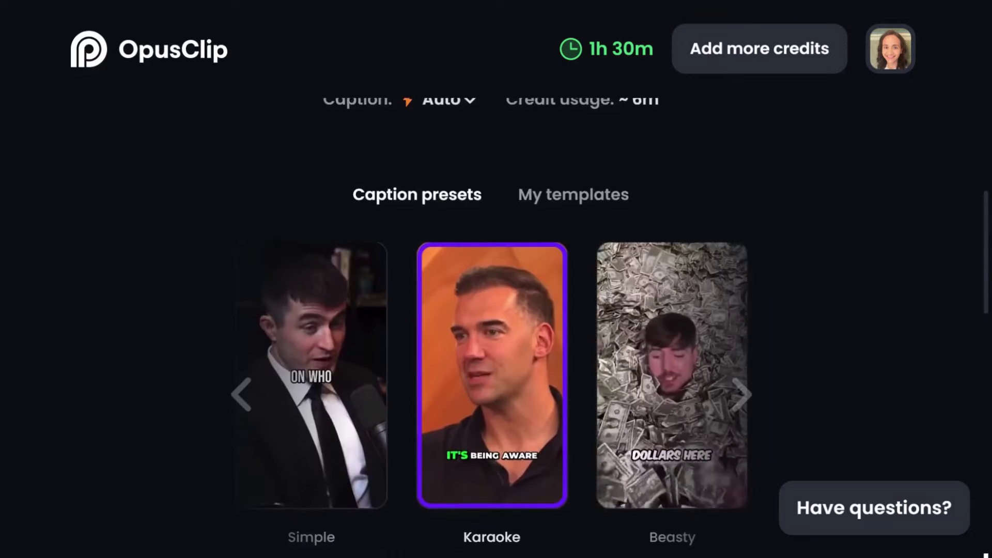
scroll(491, 279, down, 2)
scroll(490, 279, down, 5)
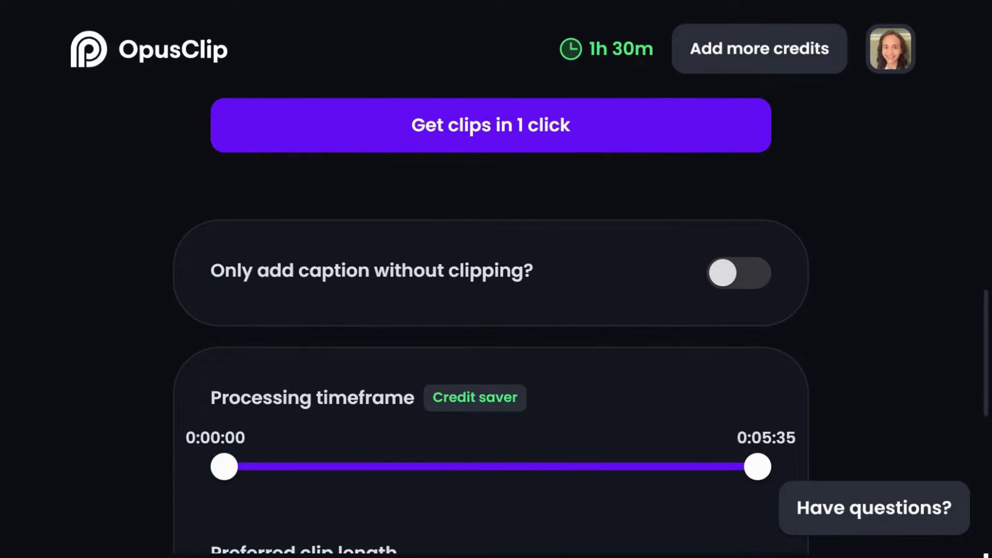
- Review the clipping options, keeping the full 0:00:00–0:05:35 timeframe and Auto (0m-3m) length
scroll(491, 331, down, 2)
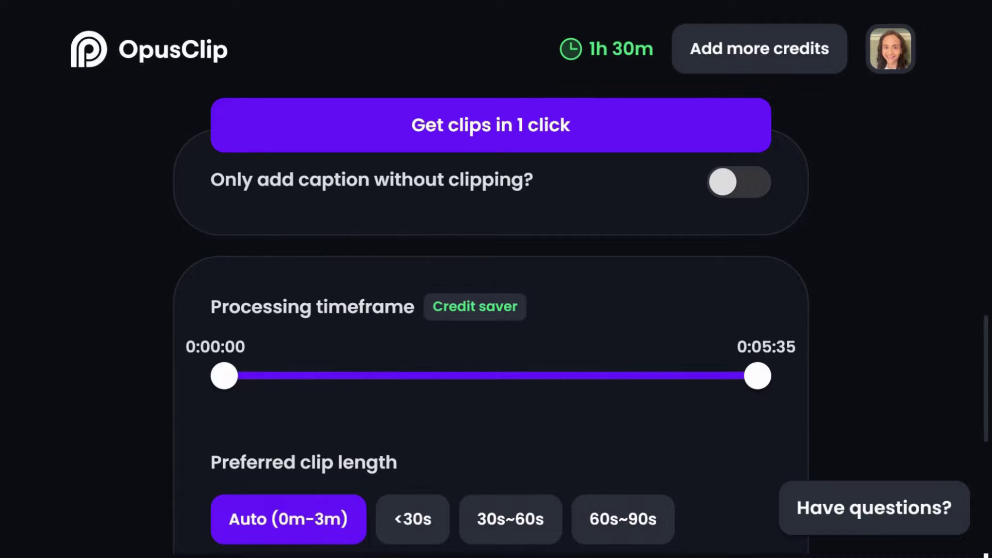
scroll(491, 331, down, 1)
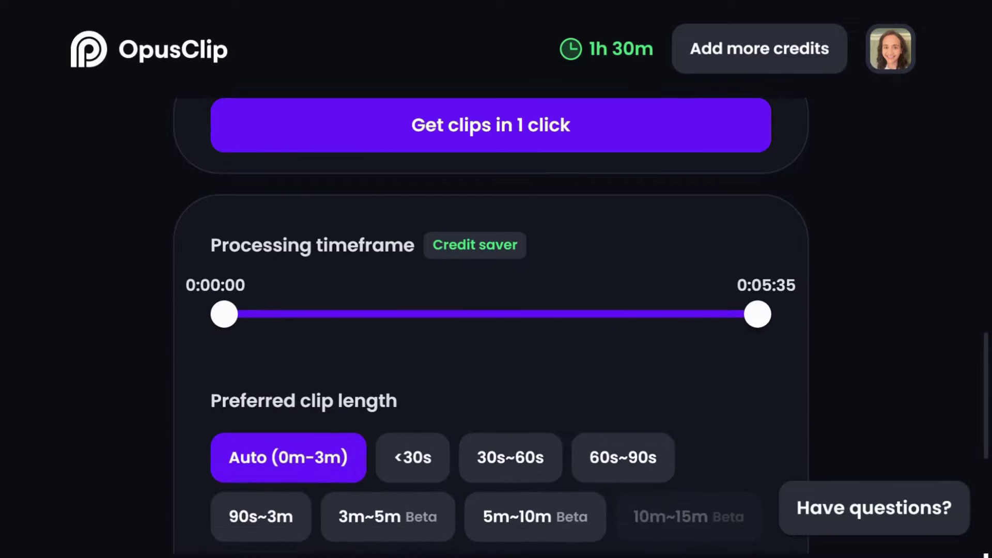
scroll(491, 330, down, 1)
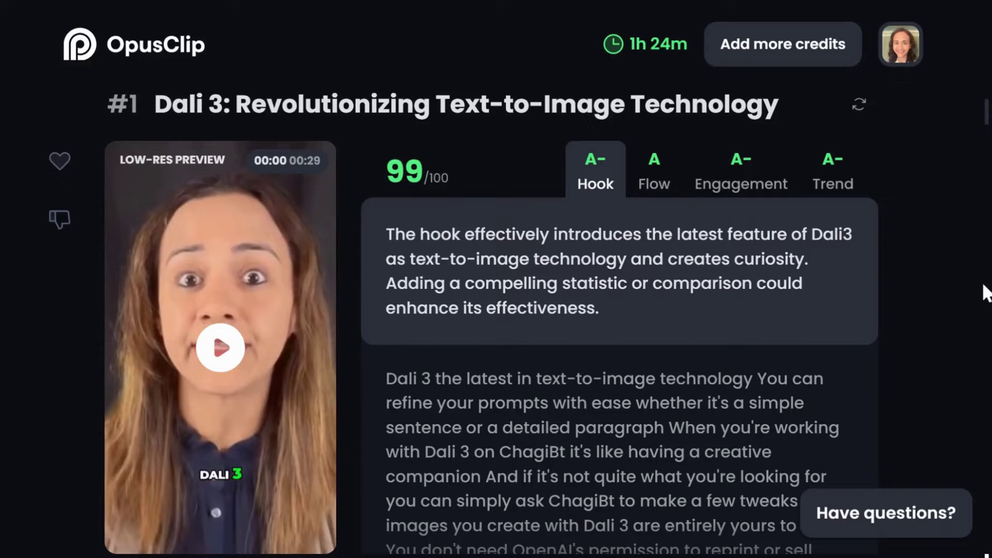
- Open the 99/100 Dali 3 clip in the editor and dismiss the trim and layout tips
scroll(986, 292, down, 10)
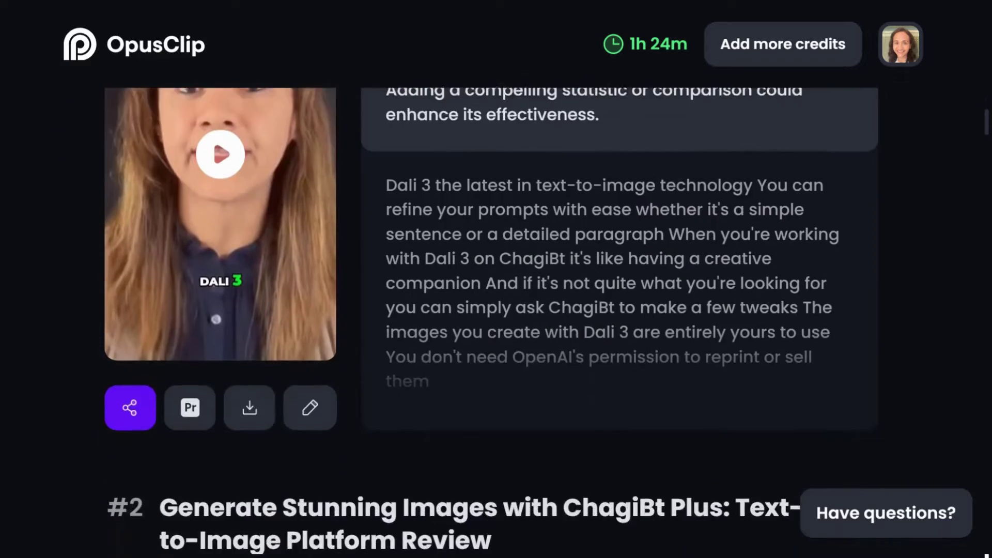
scroll(490, 331, down, 15)
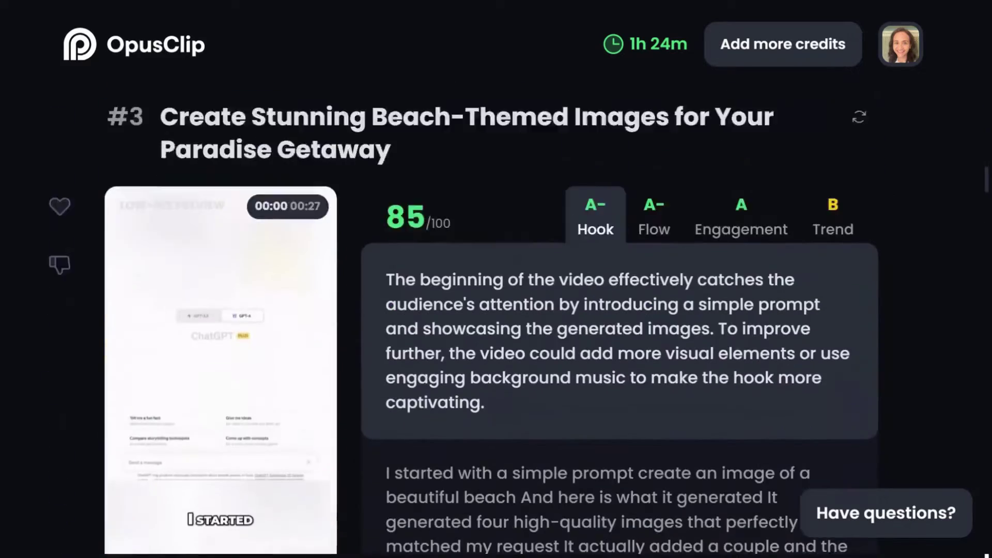
scroll(491, 310, down, 5)
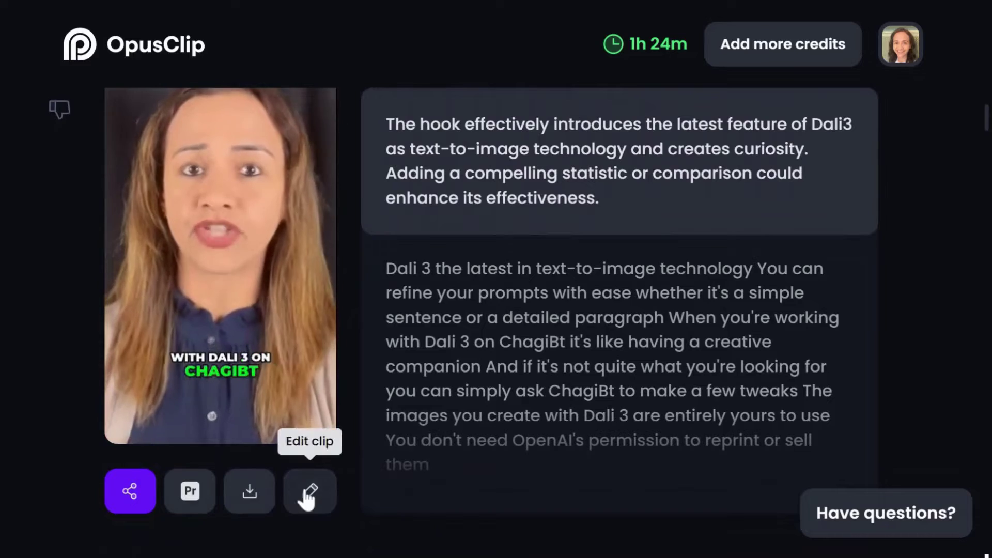
click(354, 492)
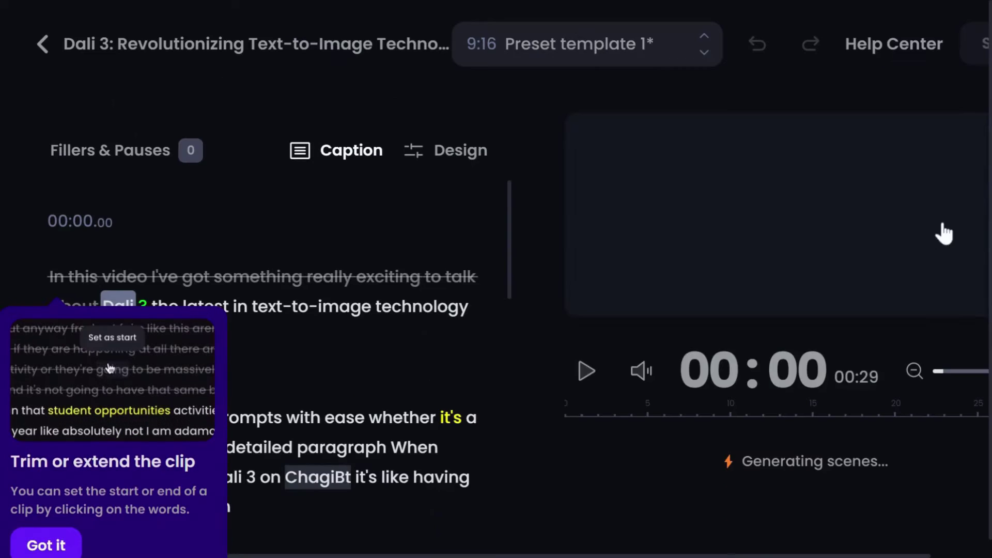
click(46, 545)
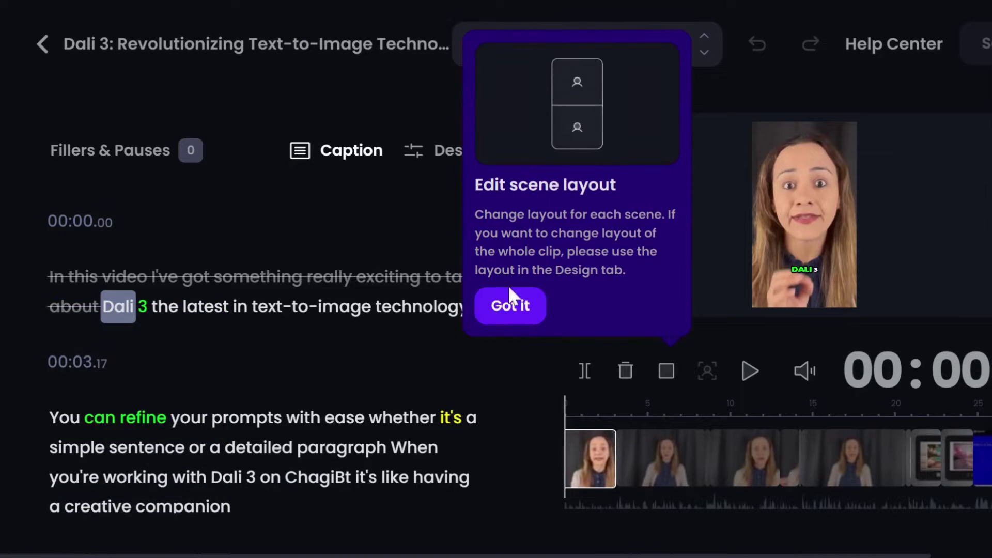
click(518, 309)
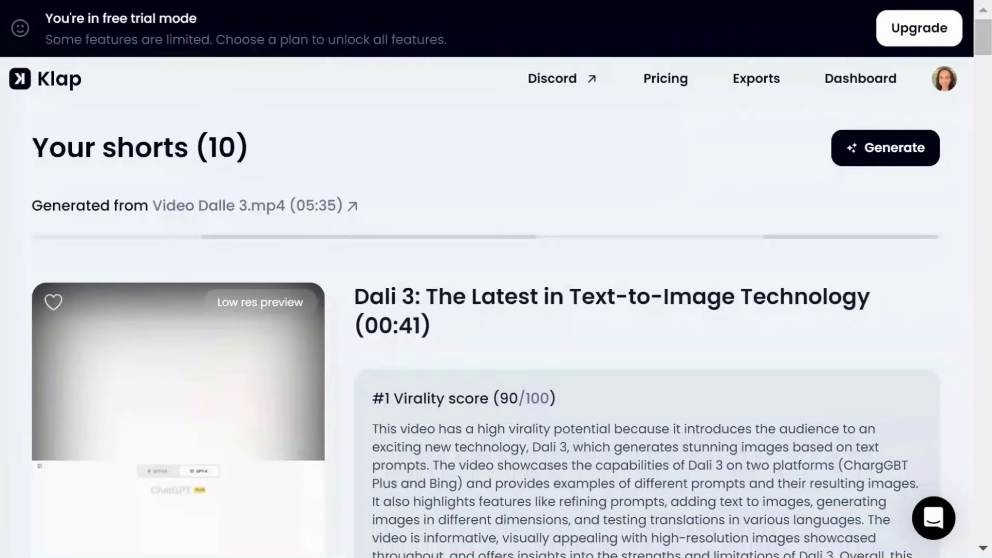
- Preview the 80/100 short #4, then open it with Edit & Export
drag(982, 33, 982, 191)
click(54, 501)
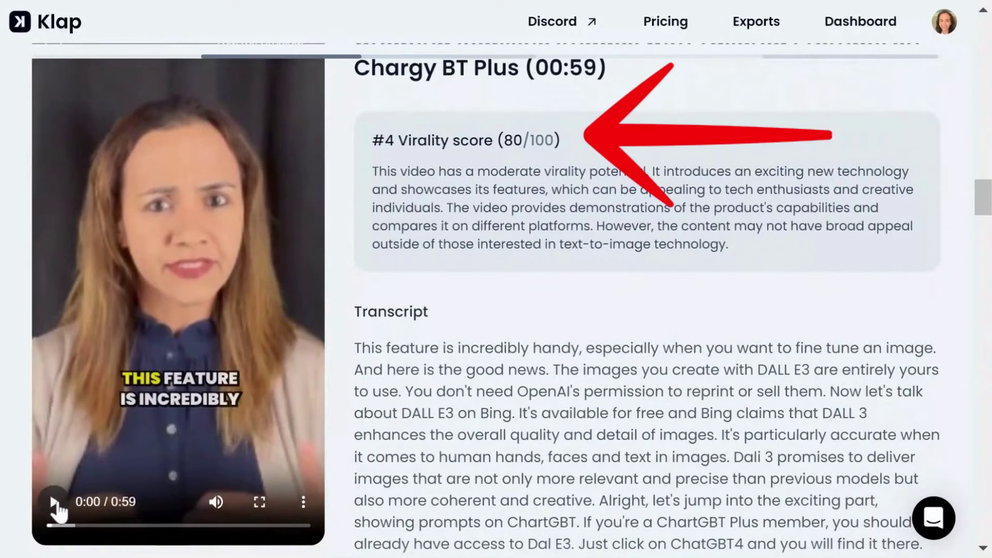
scroll(54, 502, down, 2)
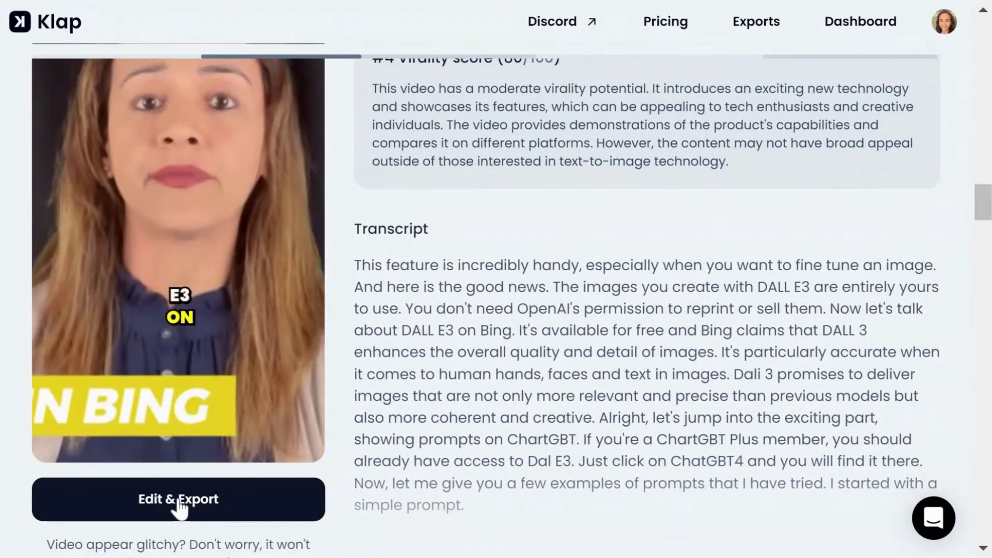
click(181, 498)
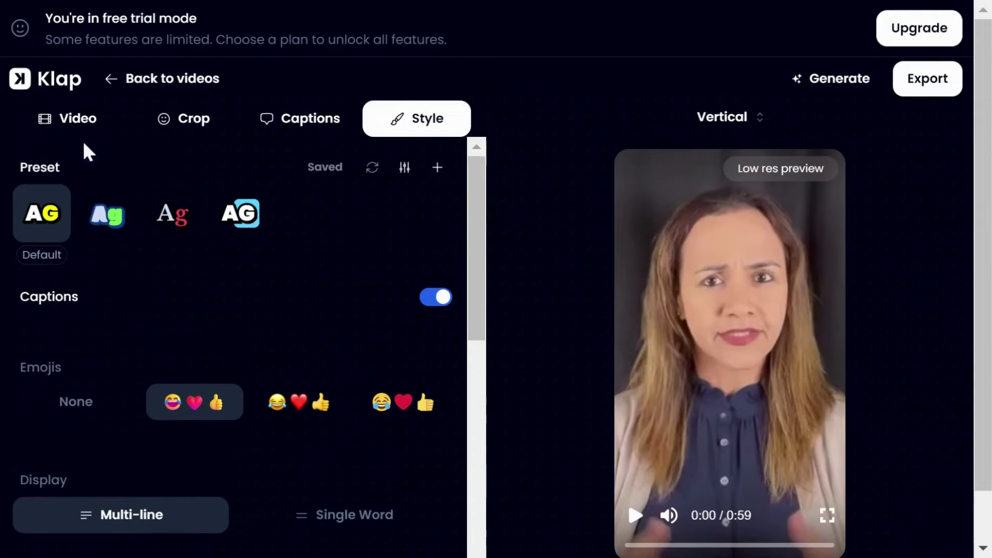
- View the clip's transcript and timeline, then try Export to bring up the upgrade plans
click(65, 134)
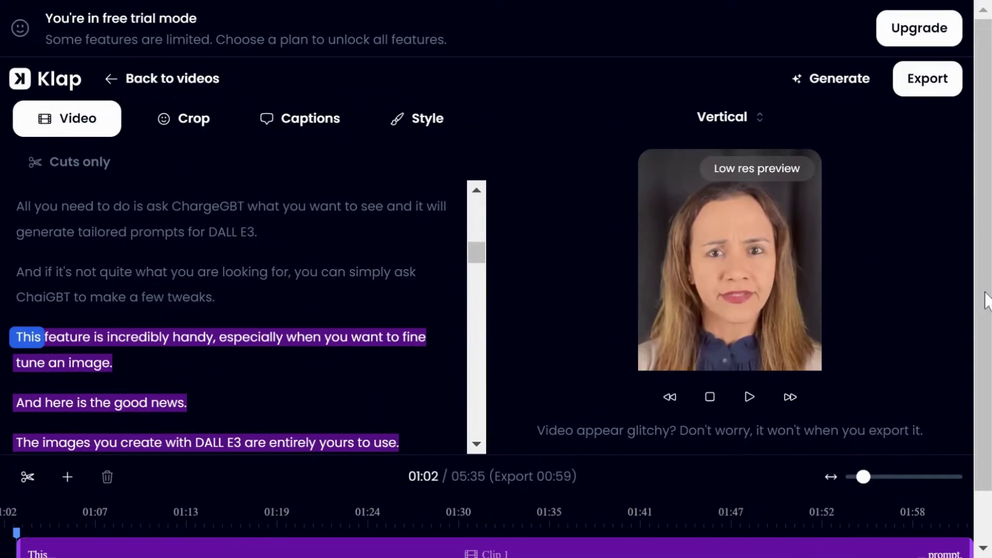
scroll(986, 301, down, 1)
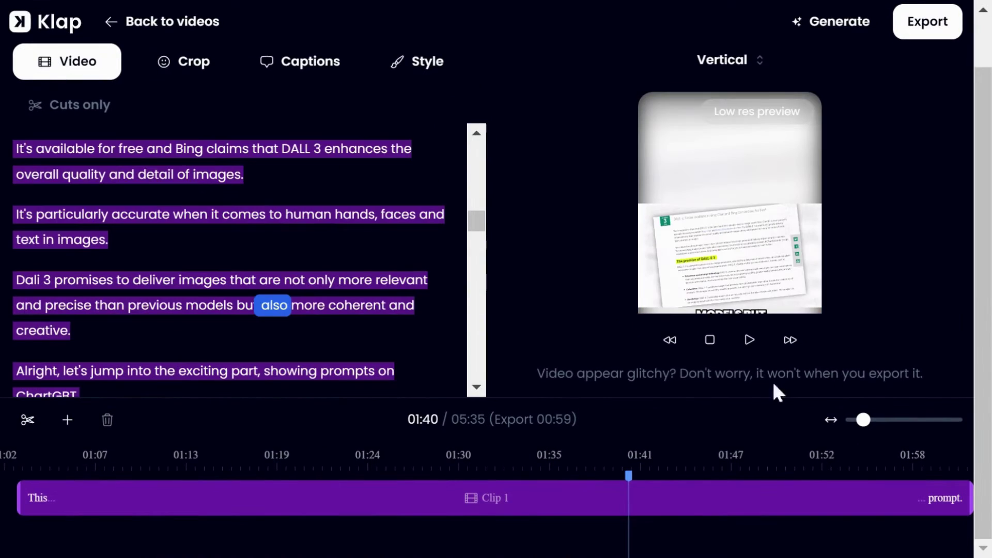
scroll(920, 295, up, 1)
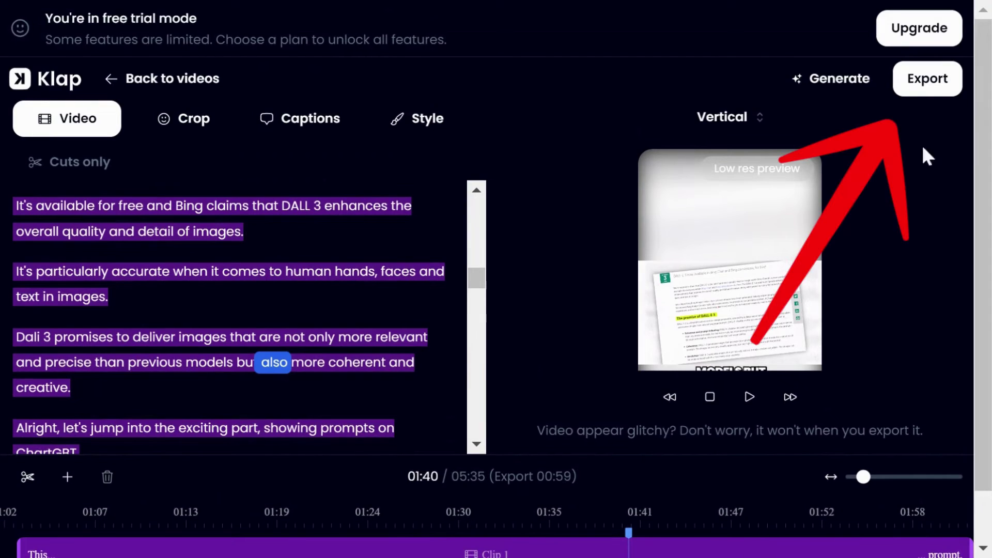
click(925, 92)
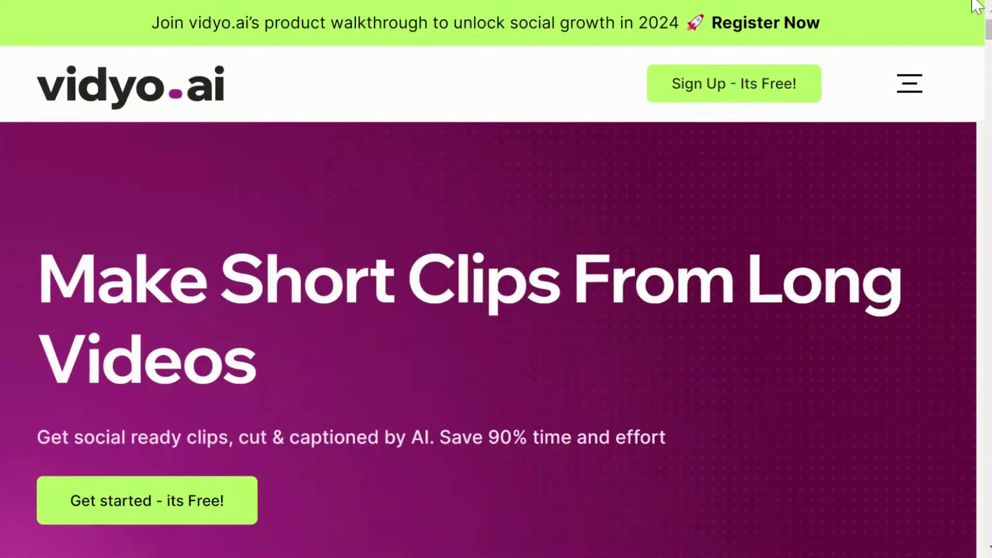
- Scroll through the vidyo.ai landing page's feature sections
scroll(489, 339, down, 15)
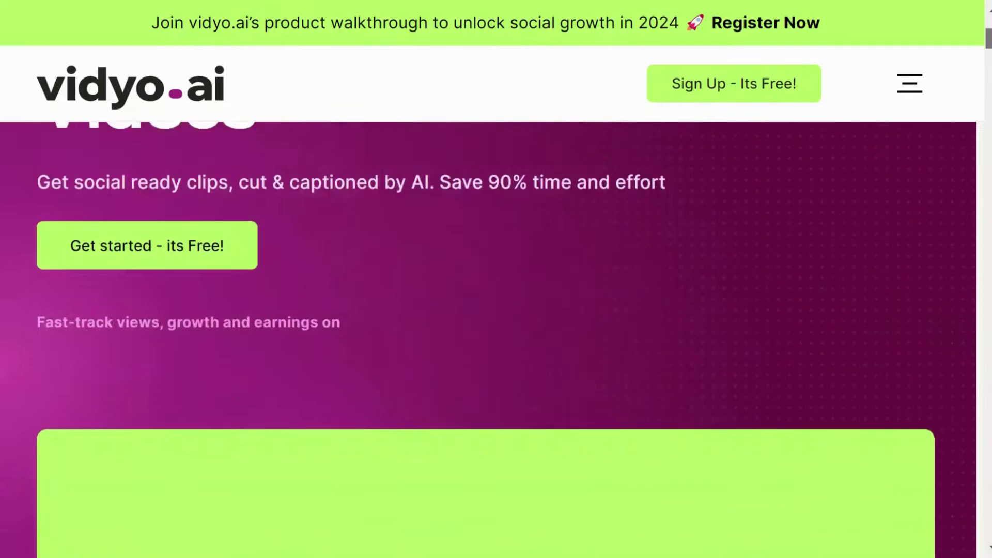
scroll(488, 340, down, 15)
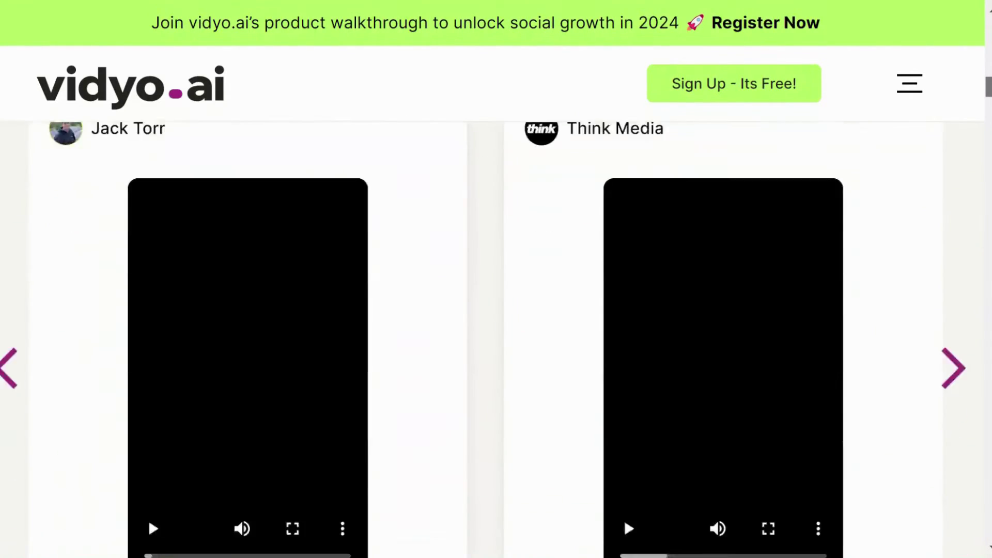
scroll(489, 339, down, 10)
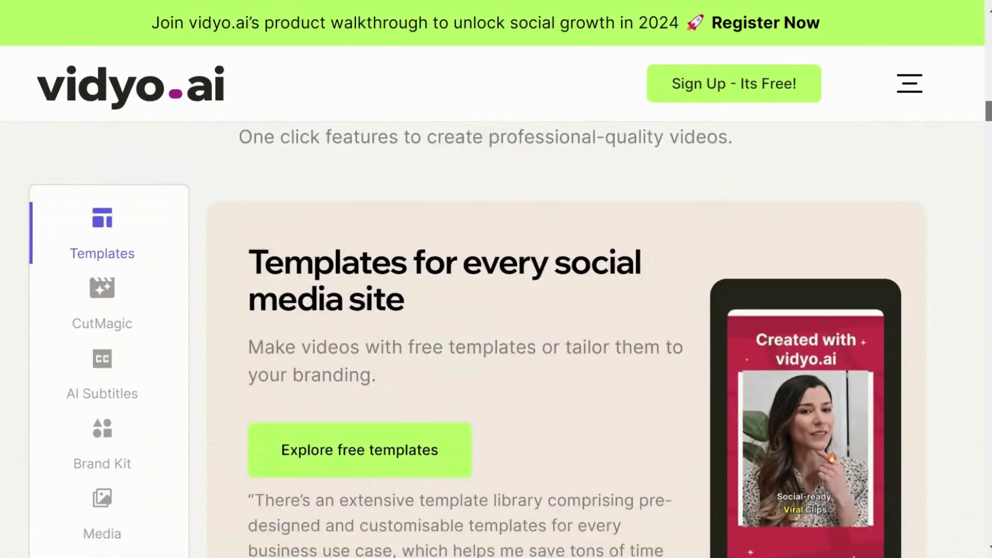
scroll(489, 339, down, 8)
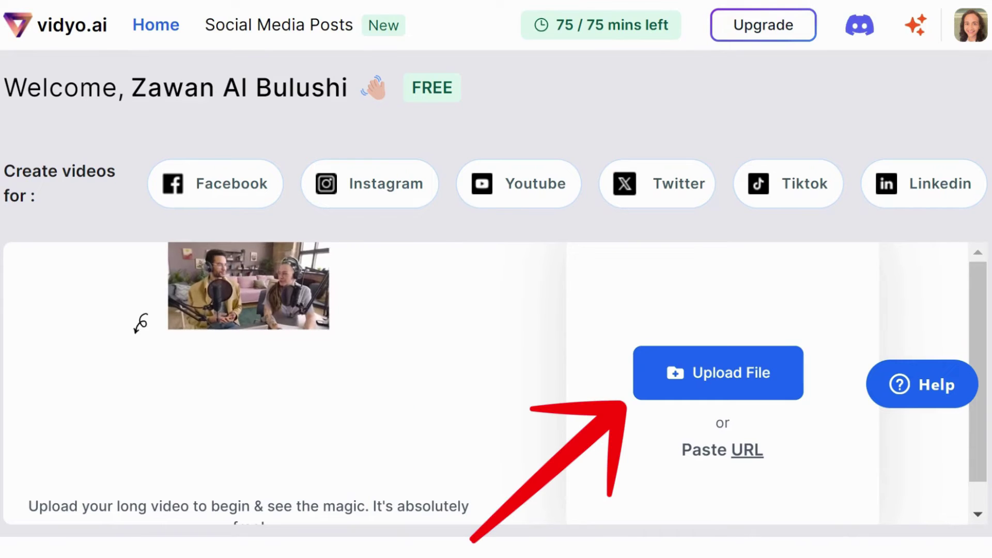
- Upload the .mp4 as a Portrait (9:16) project, accept the first caption template, and finish setup
click(731, 379)
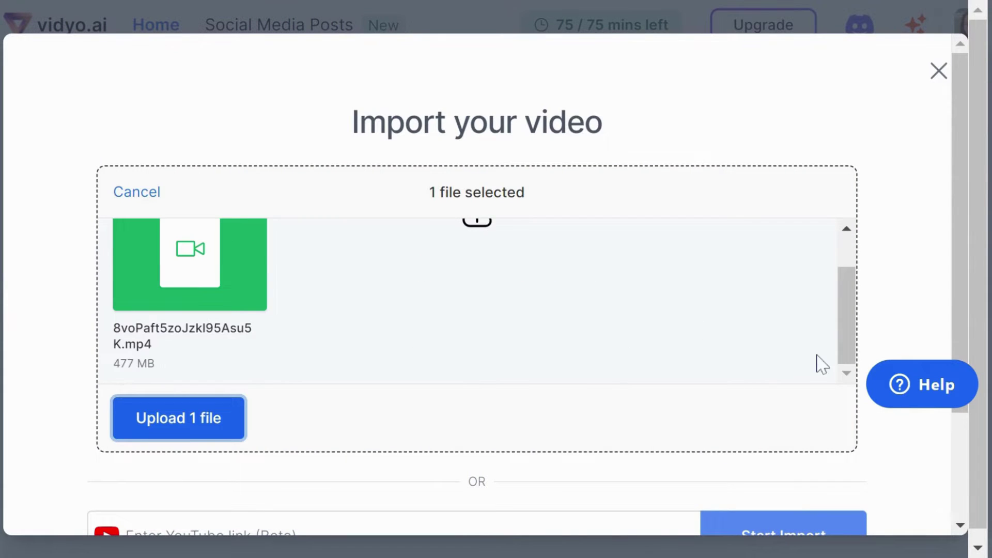
drag(957, 213, 954, 295)
click(181, 324)
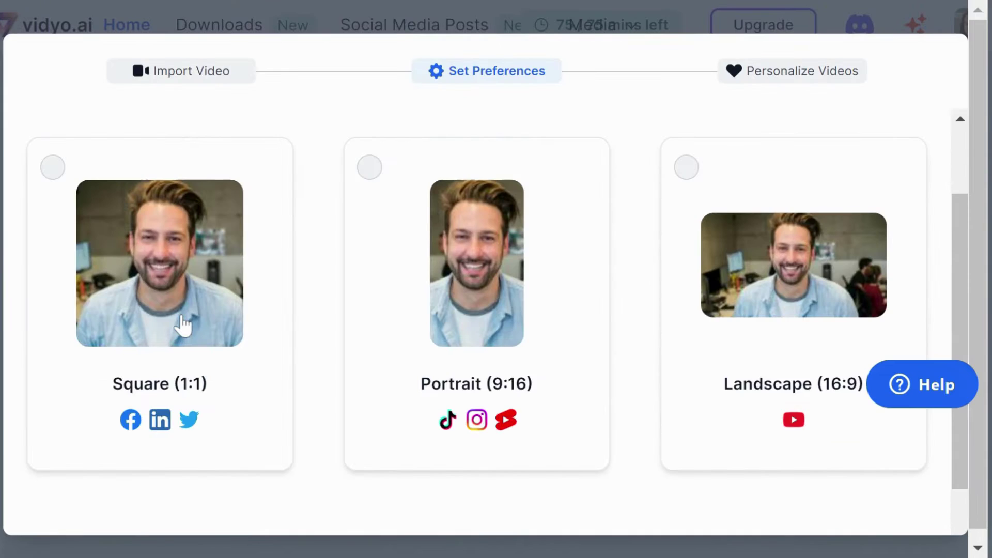
click(499, 302)
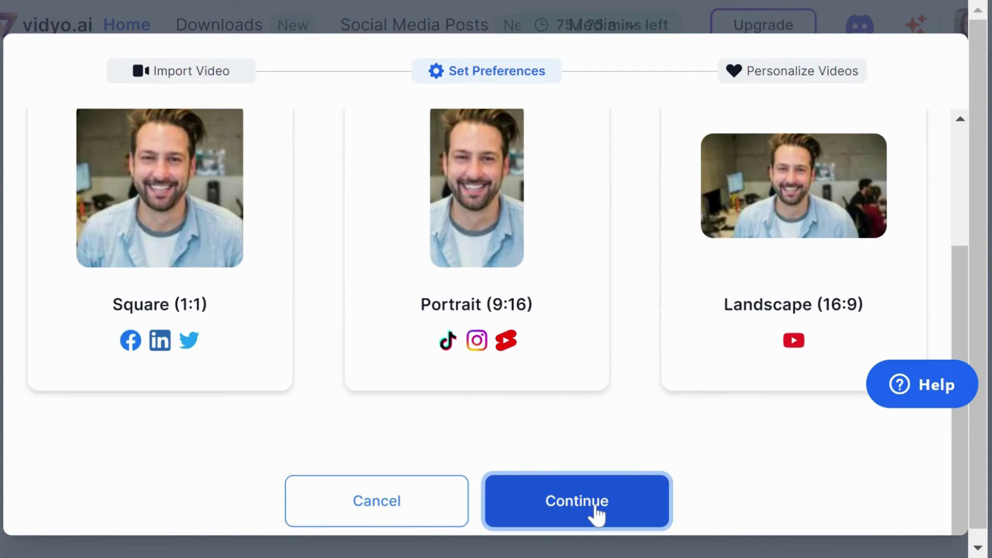
click(594, 509)
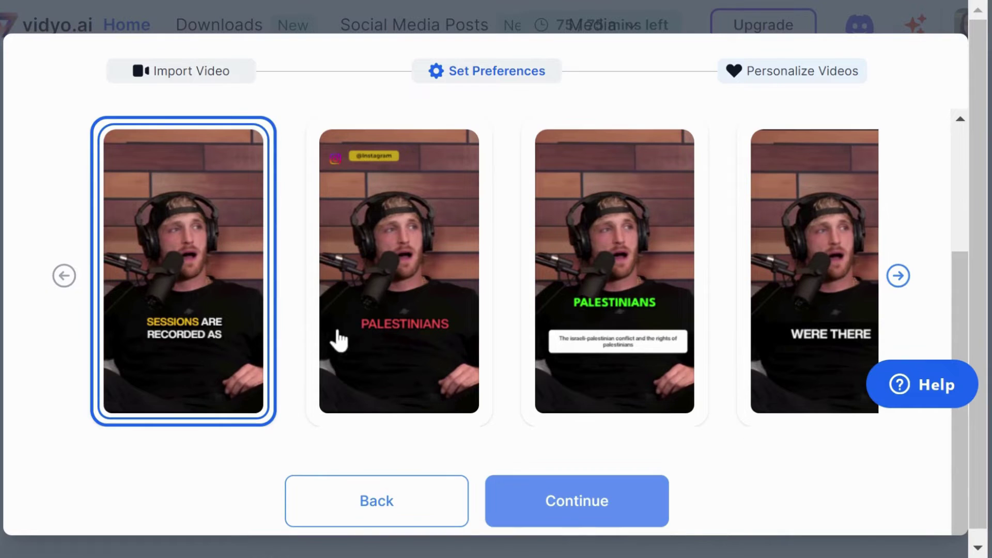
click(612, 516)
click(613, 517)
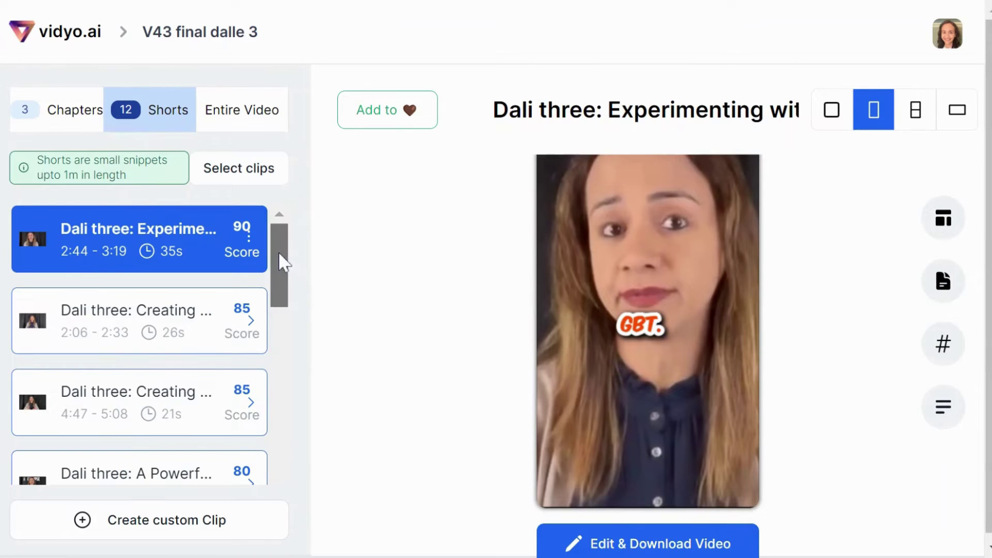
- Play the top 90-score short's preview, then open it in the editor
drag(278, 251, 305, 223)
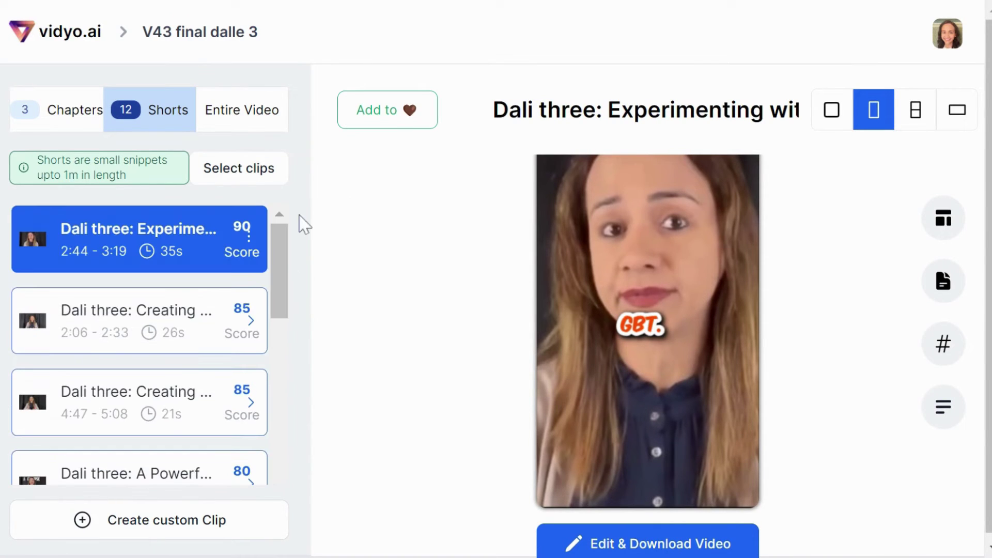
click(641, 299)
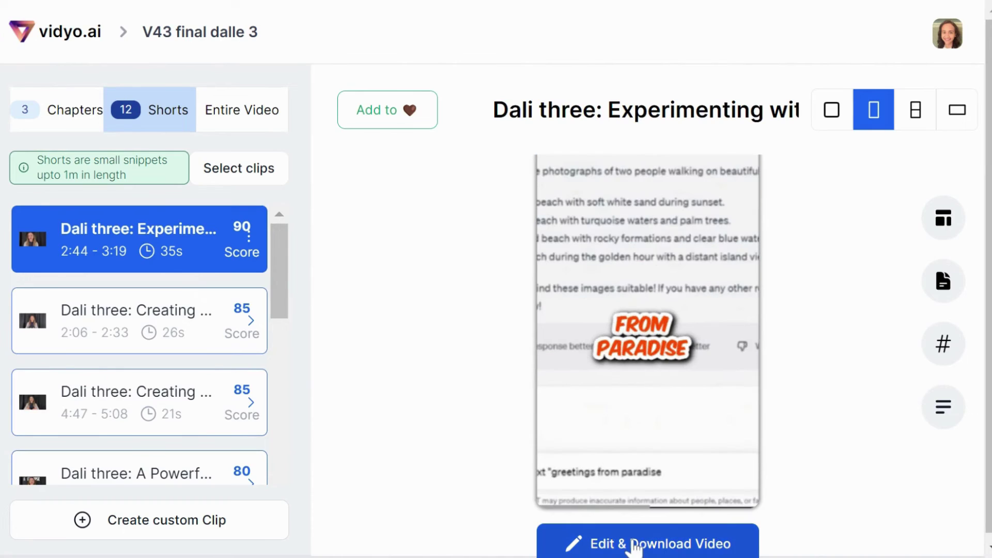
click(633, 543)
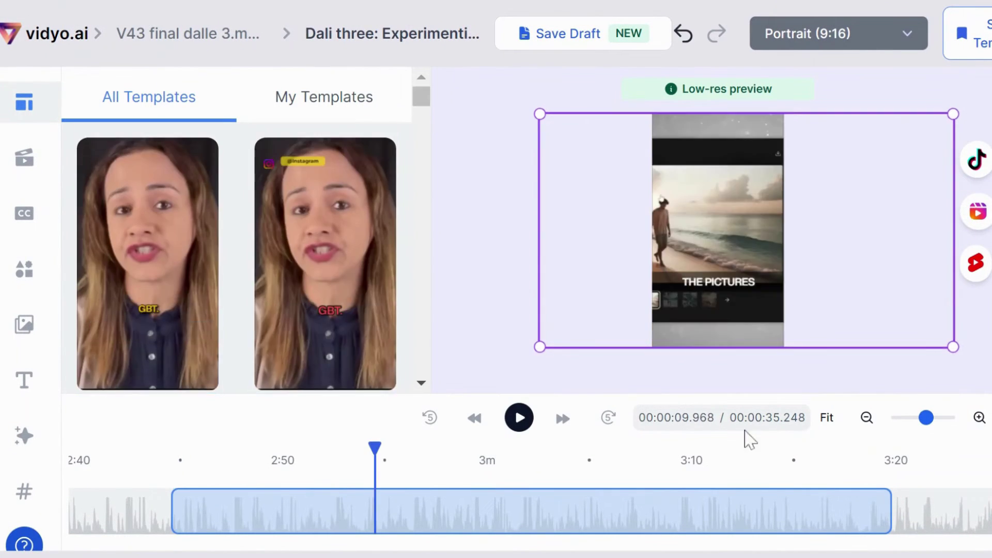
- Open the Subtitles styling panel by selecting the clip's caption text
click(719, 280)
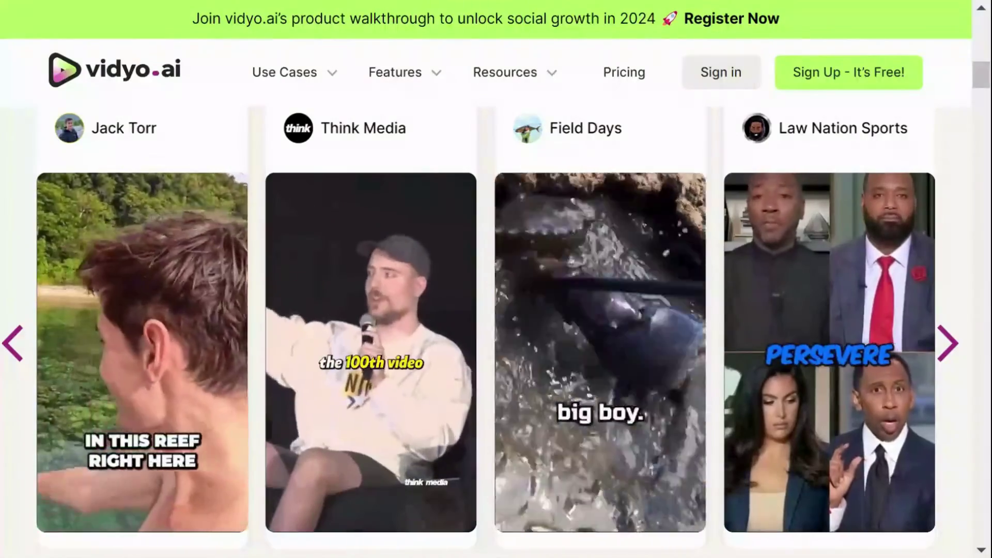
- Play the Think Media captioned sample short in vidyo.ai's homepage gallery
mouse_move(284, 477)
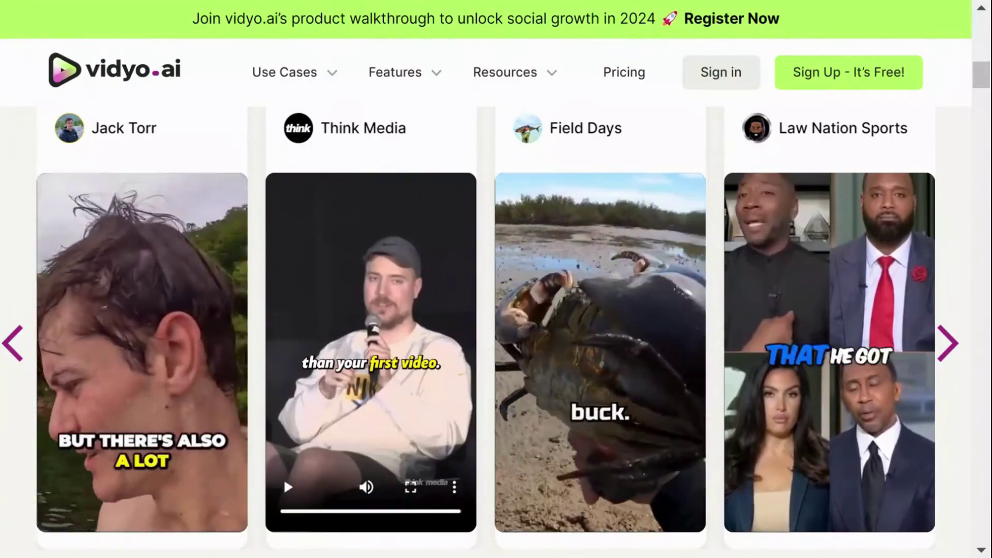
click(288, 487)
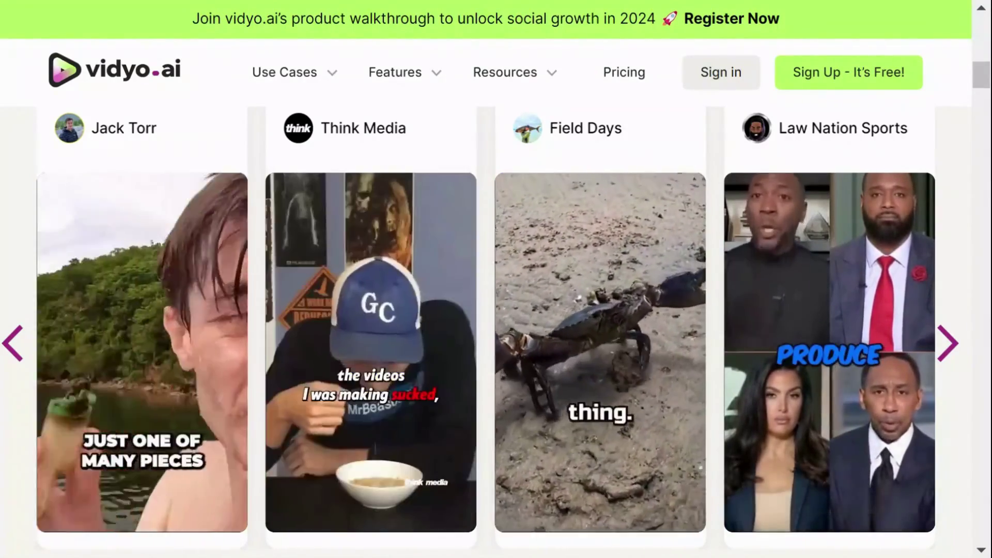